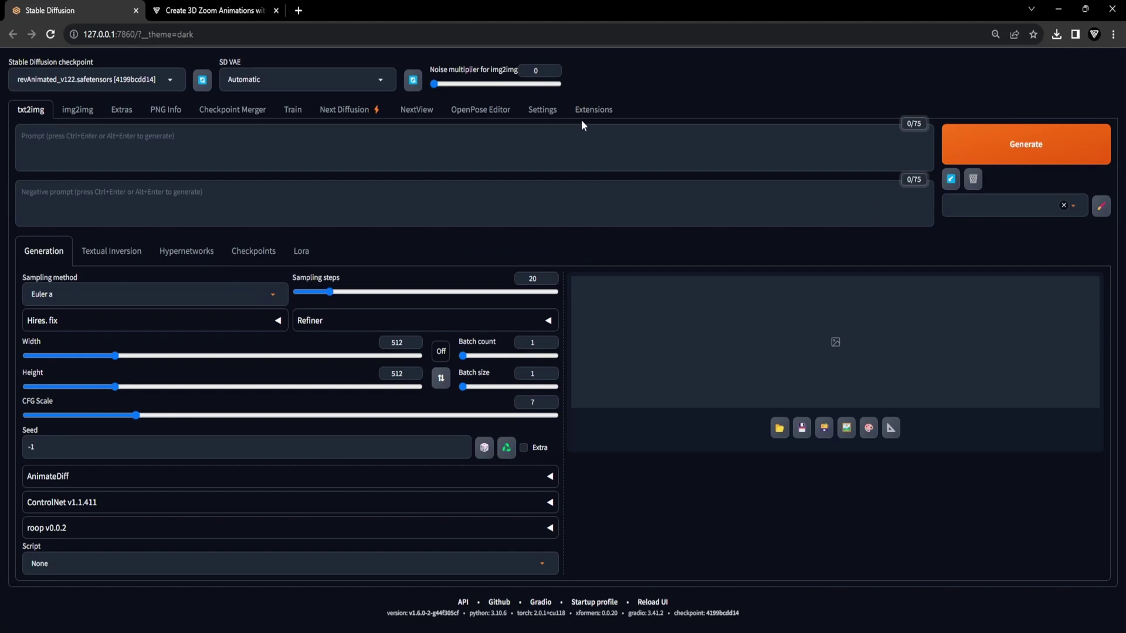
Find the Depth Maps extension by searching 'depth maps' in the available list, and install it.
{"action": "left_click", "coordinate": [604, 118]}
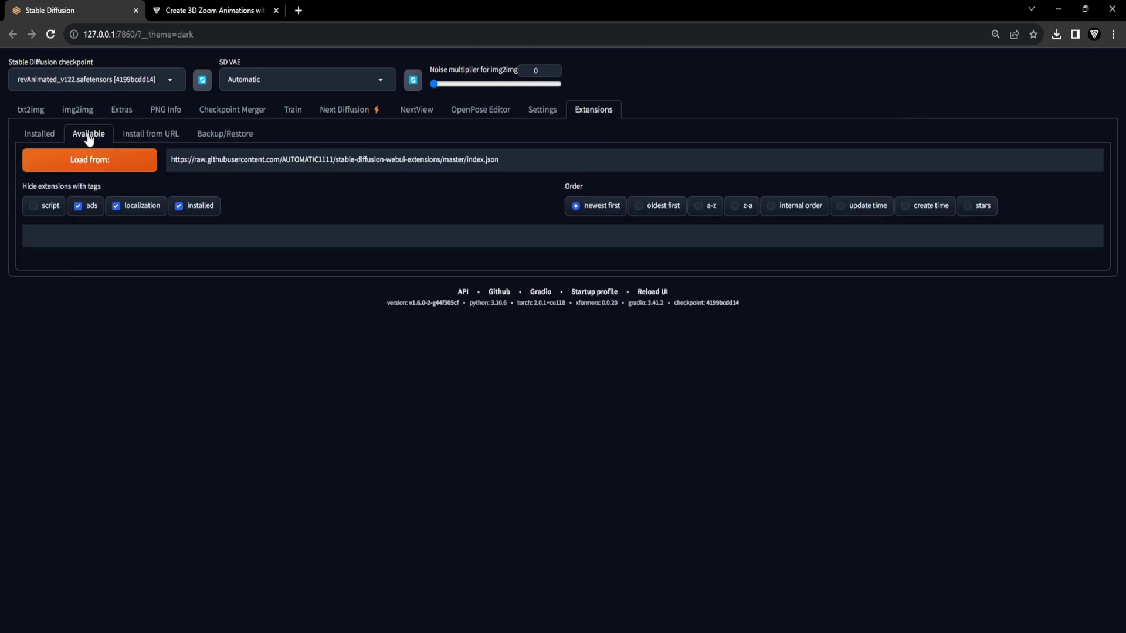
{"action": "left_click", "coordinate": [106, 165]}
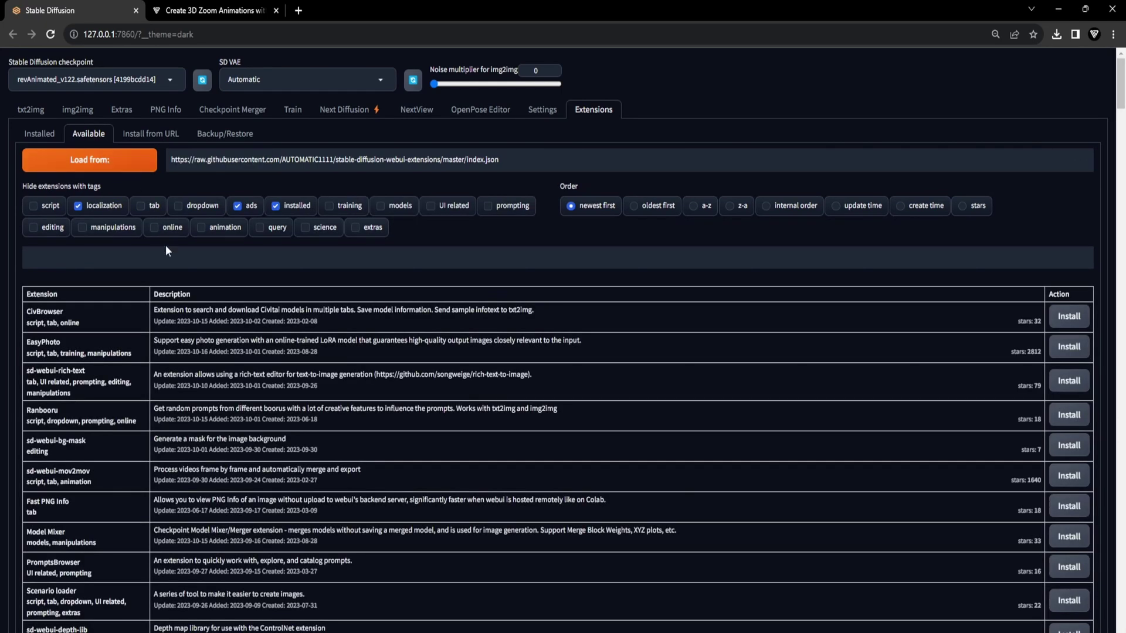
{"action": "left_click", "coordinate": [173, 255]}
{"action": "type", "text": "depth maps"}
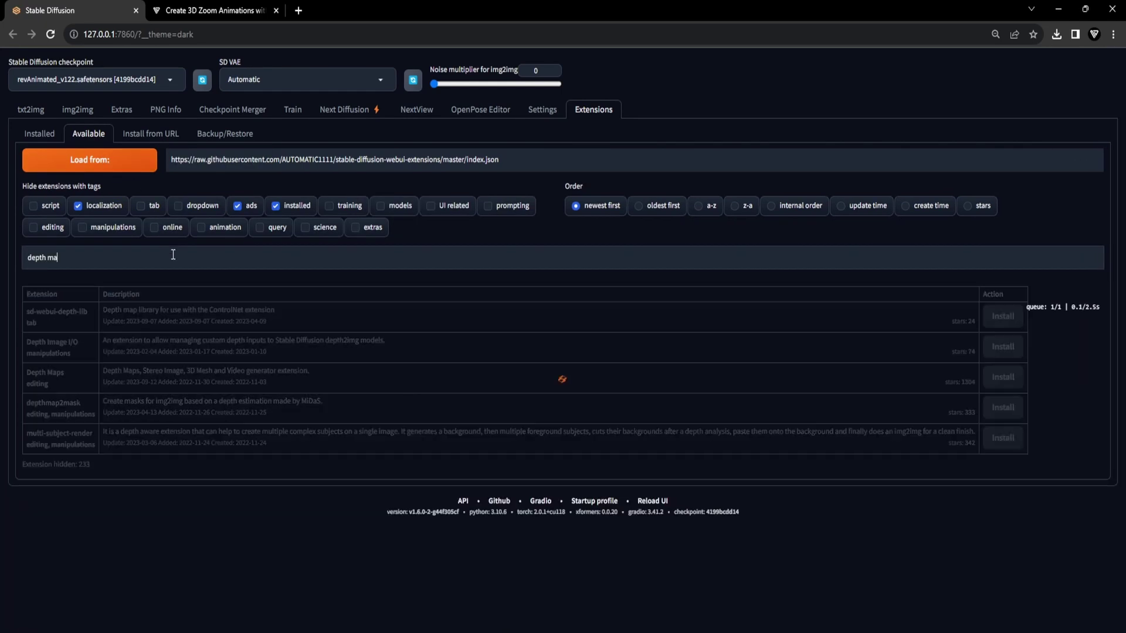
{"action": "left_click", "coordinate": [287, 314]}
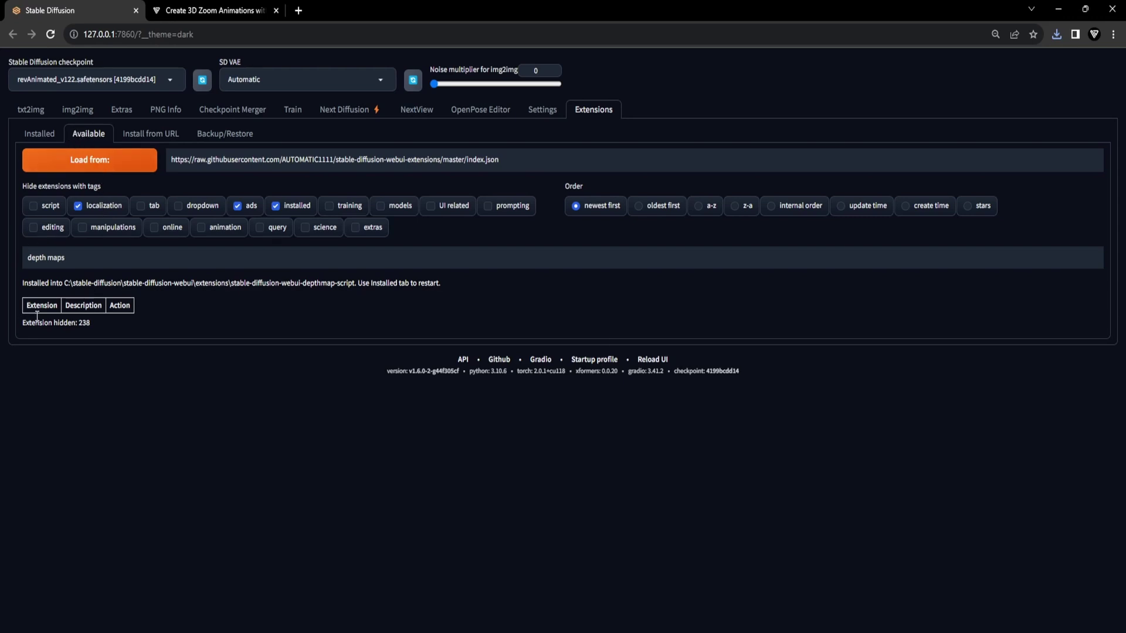
Apply the newly installed Depth Maps extension and restart the WebUI from the Installed list.
{"action": "left_click", "coordinate": [39, 134]}
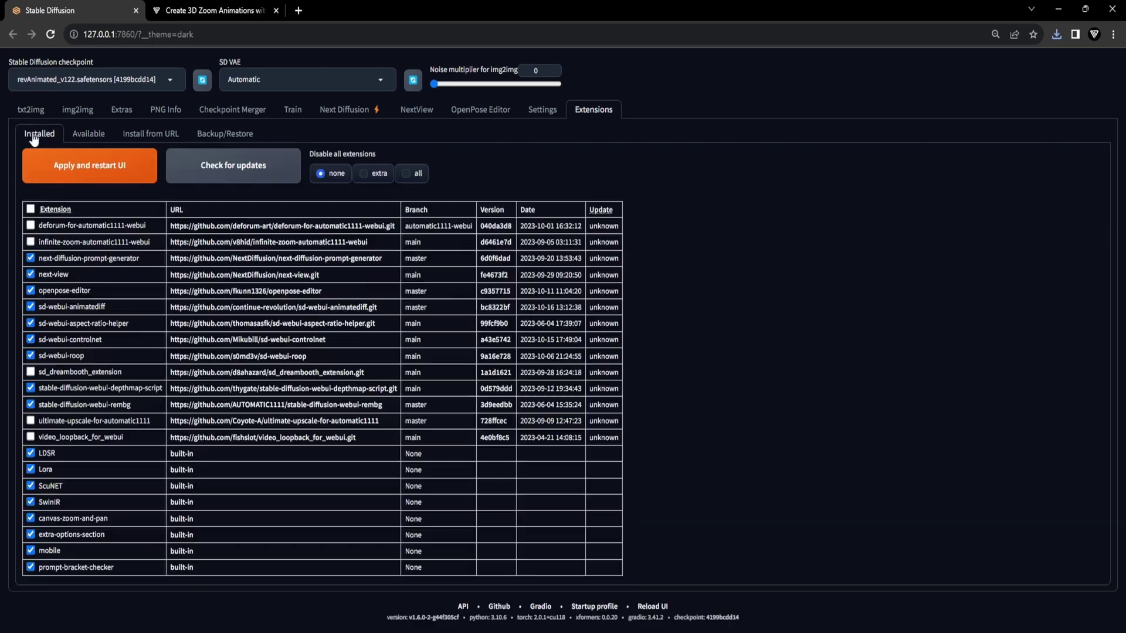
{"action": "left_click", "coordinate": [108, 182]}
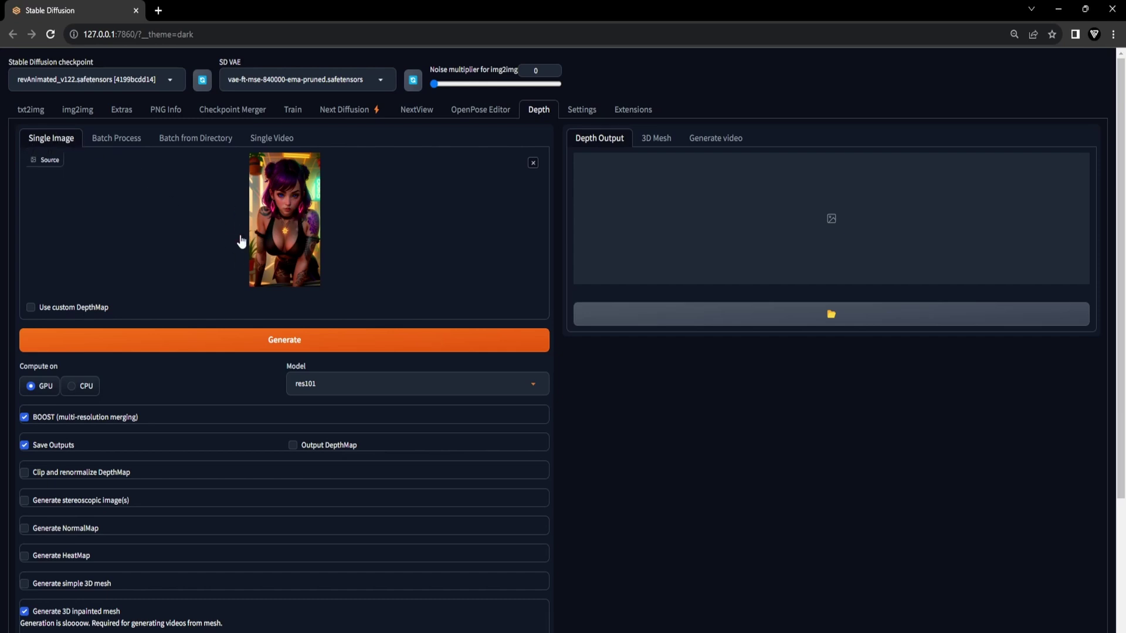
Keep the GPU compute device and res101 as the depth estimation model.
{"action": "left_click", "coordinate": [67, 388]}
{"action": "scroll", "coordinate": [63, 373], "scroll_direction": "down", "scroll_amount": 1}
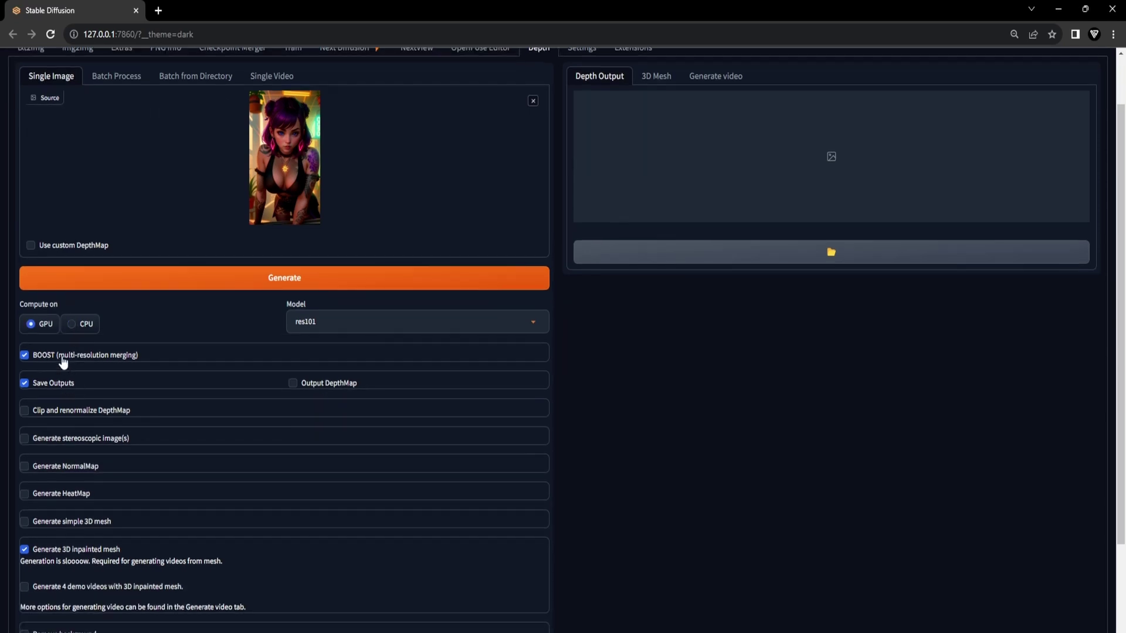
{"action": "left_click", "coordinate": [321, 322]}
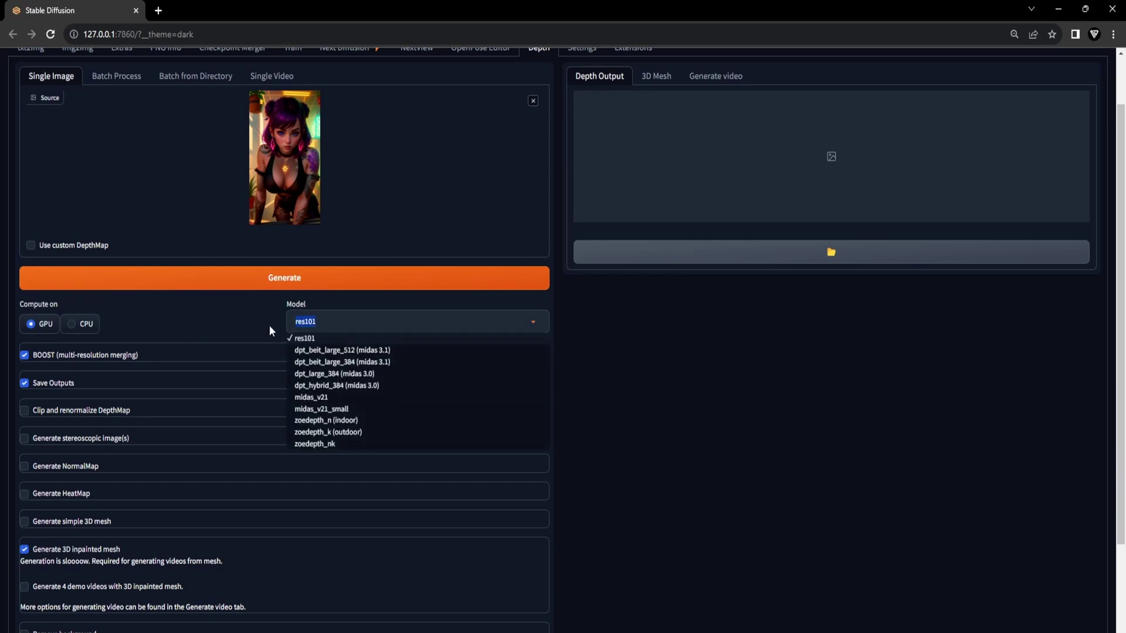
{"action": "left_click", "coordinate": [303, 340]}
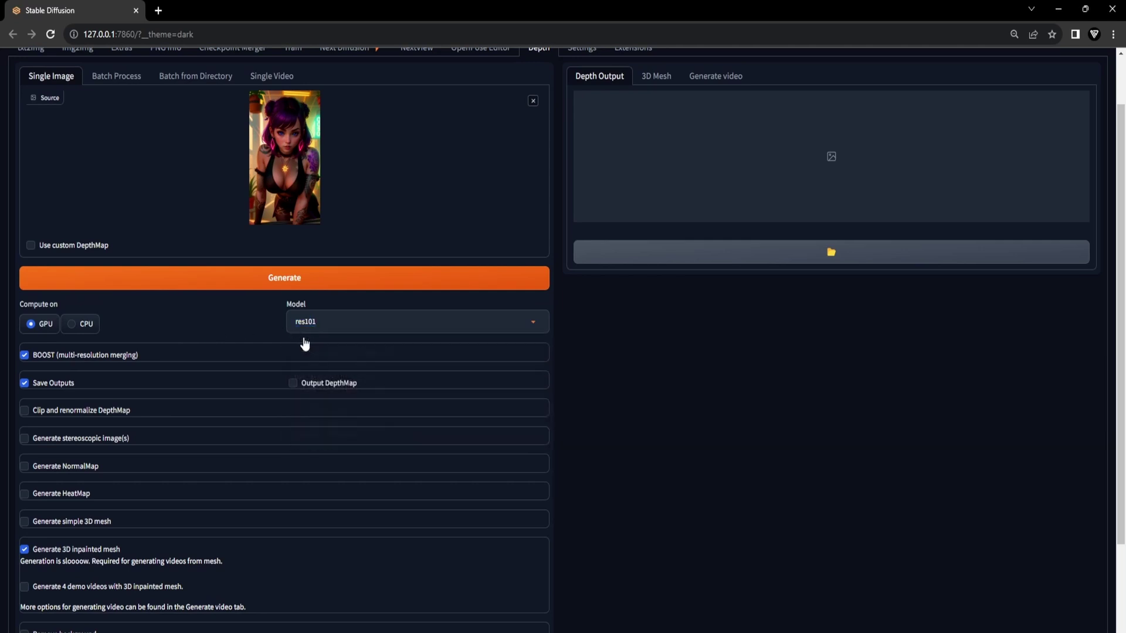
Enable BOOST multi-resolution merging and turn off generating the four demo videos.
{"action": "left_click", "coordinate": [46, 359]}
{"action": "double_click", "coordinate": [45, 358]}
{"action": "left_click", "coordinate": [15, 358]}
{"action": "scroll", "coordinate": [154, 355], "scroll_direction": "down", "scroll_amount": 2}
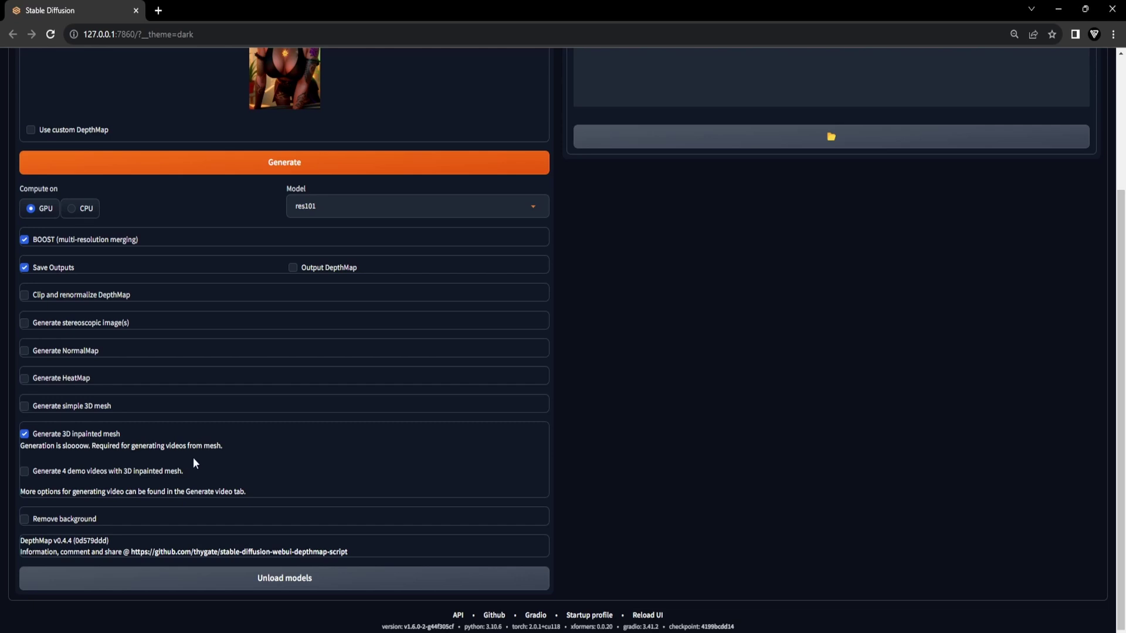
{"action": "left_click", "coordinate": [26, 472]}
Generate the depth map and 3D inpainted mesh, then check the outputs/extras-images folder.
{"action": "scroll", "coordinate": [313, 421], "scroll_direction": "up", "scroll_amount": 3}
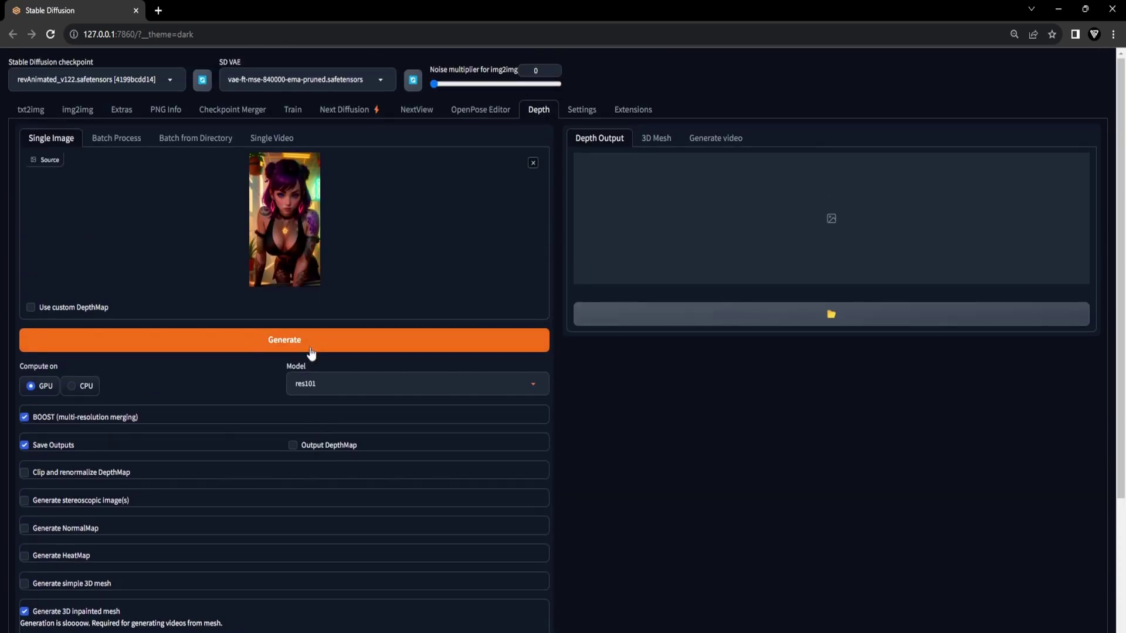
{"action": "left_click", "coordinate": [315, 344]}
{"action": "key", "text": "alt+Tab"}
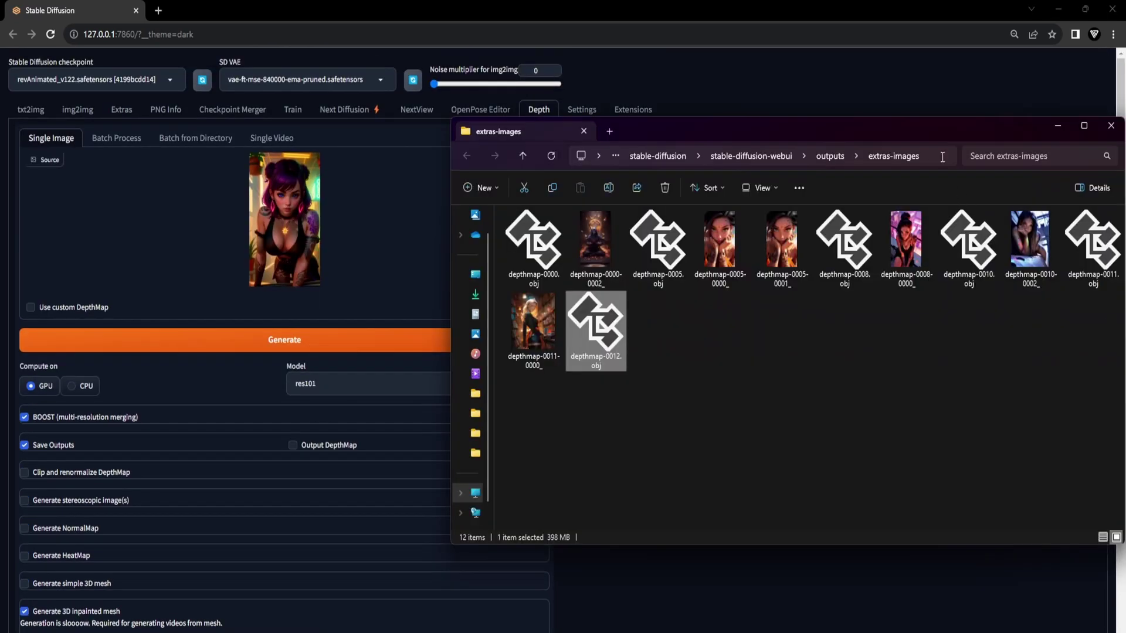
{"action": "left_click_drag", "start_coordinate": [938, 136], "coordinate": [844, 185]}
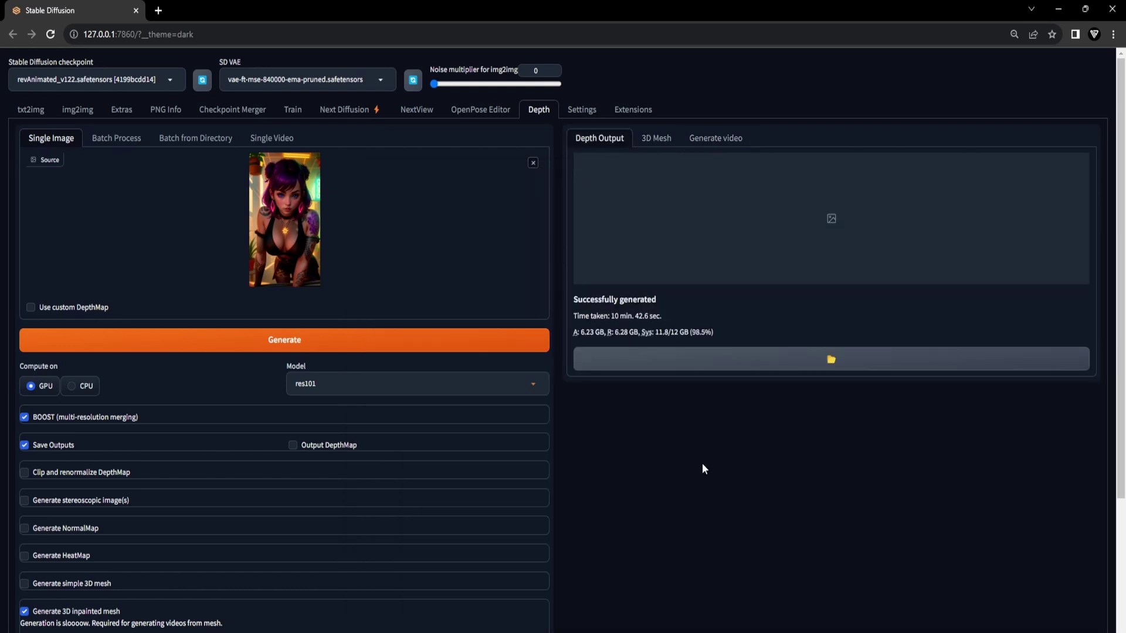
Review the video input mesh outputs/extras-images/depthmap-0012.obj, 240 frames and 24 fps framerate.
{"action": "left_click", "coordinate": [717, 146]}
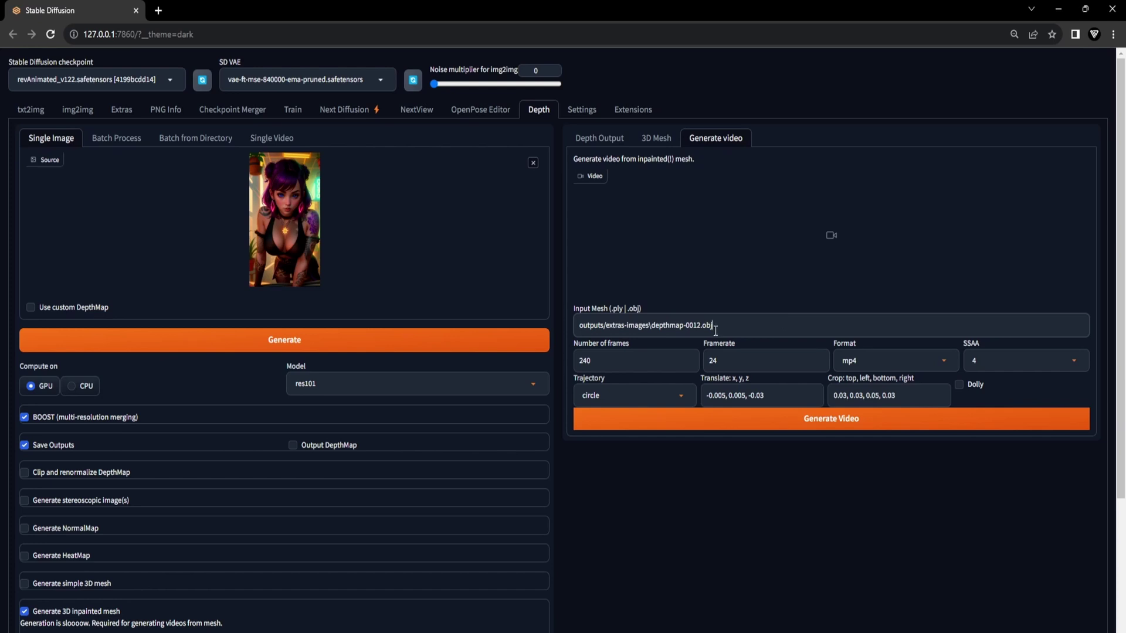
{"action": "left_click_drag", "start_coordinate": [573, 308], "coordinate": [585, 311]}
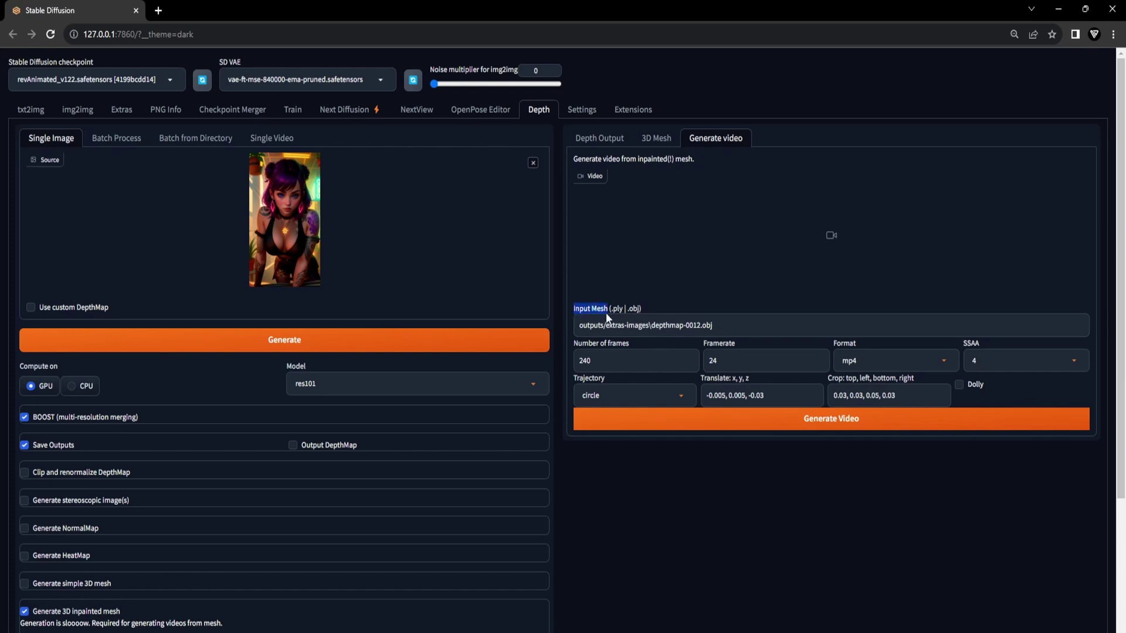
{"action": "left_click_drag", "start_coordinate": [734, 326], "coordinate": [571, 328]}
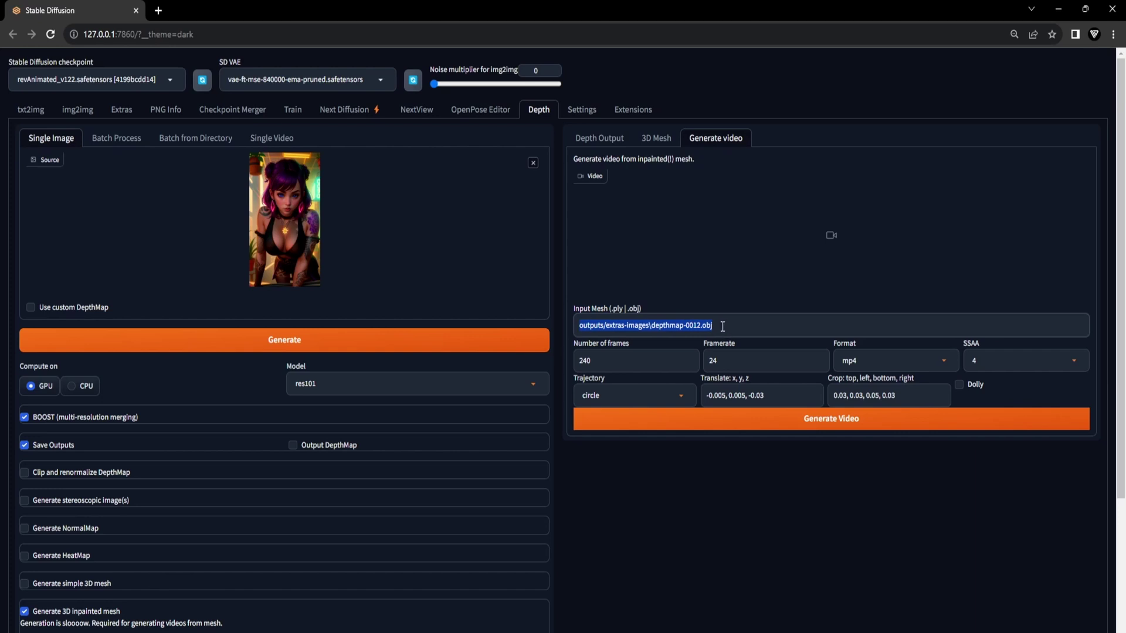
{"action": "double_click", "coordinate": [590, 323]}
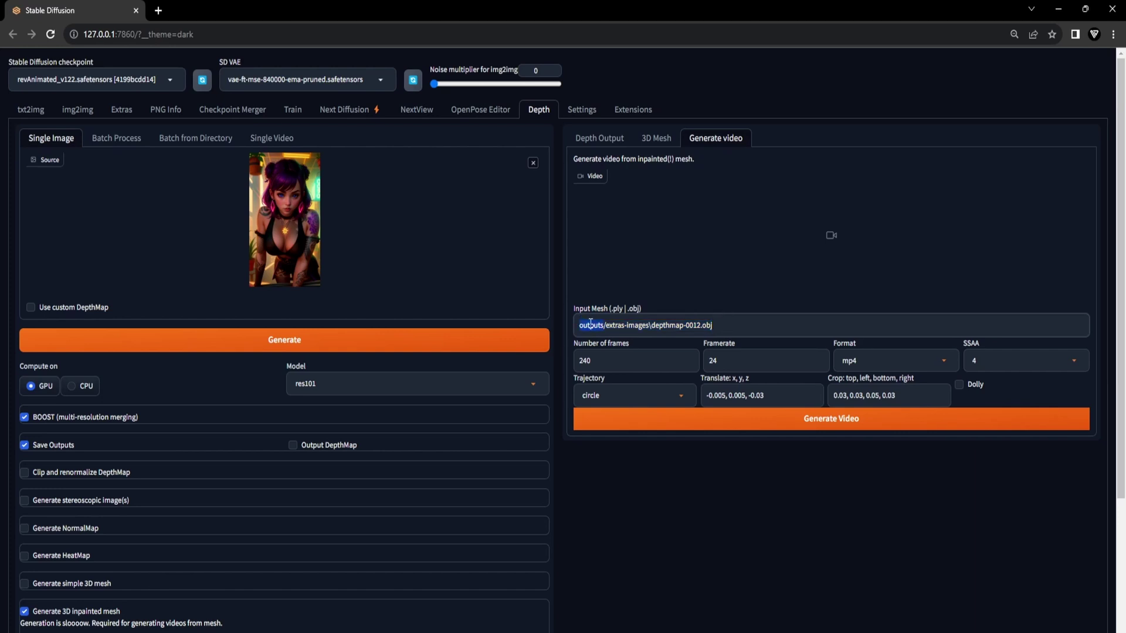
{"action": "double_click", "coordinate": [617, 326]}
{"action": "left_click_drag", "start_coordinate": [654, 327], "coordinate": [714, 337]}
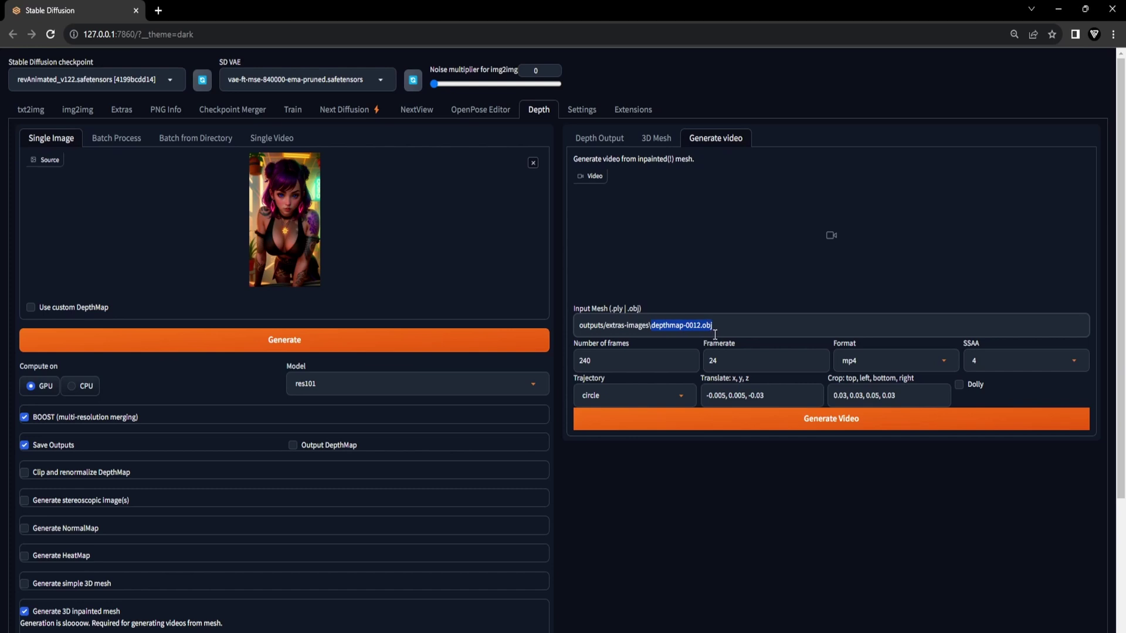
{"action": "left_click_drag", "start_coordinate": [593, 360], "coordinate": [576, 365]}
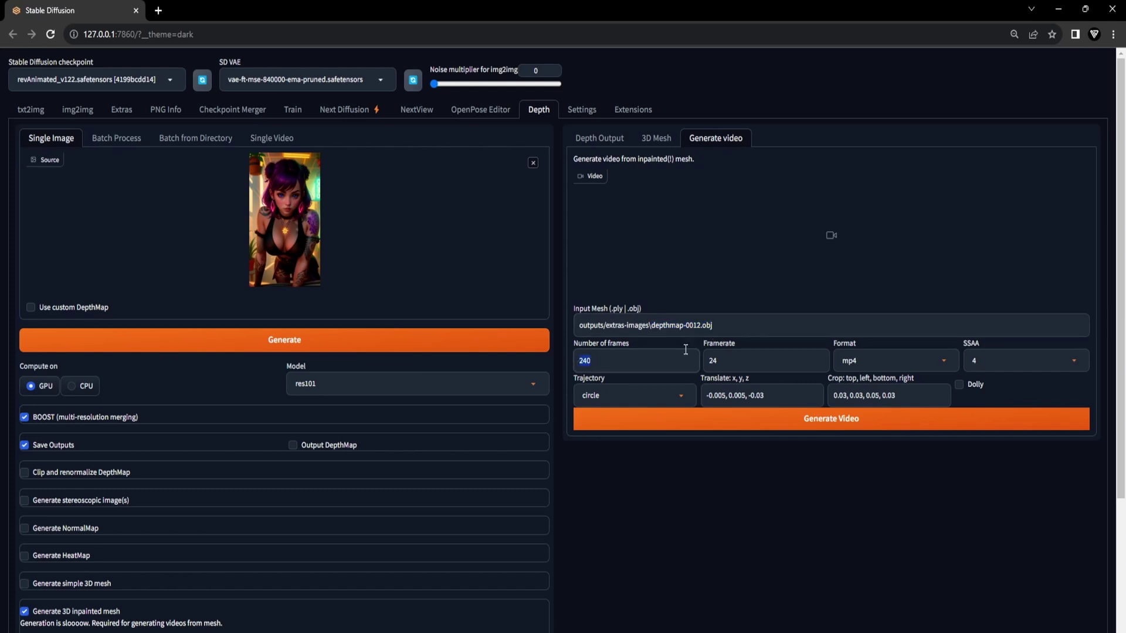
{"action": "left_click_drag", "start_coordinate": [722, 363], "coordinate": [699, 366]}
Keep the video format at mp4 and SSAA at 4.
{"action": "left_click", "coordinate": [841, 360]}
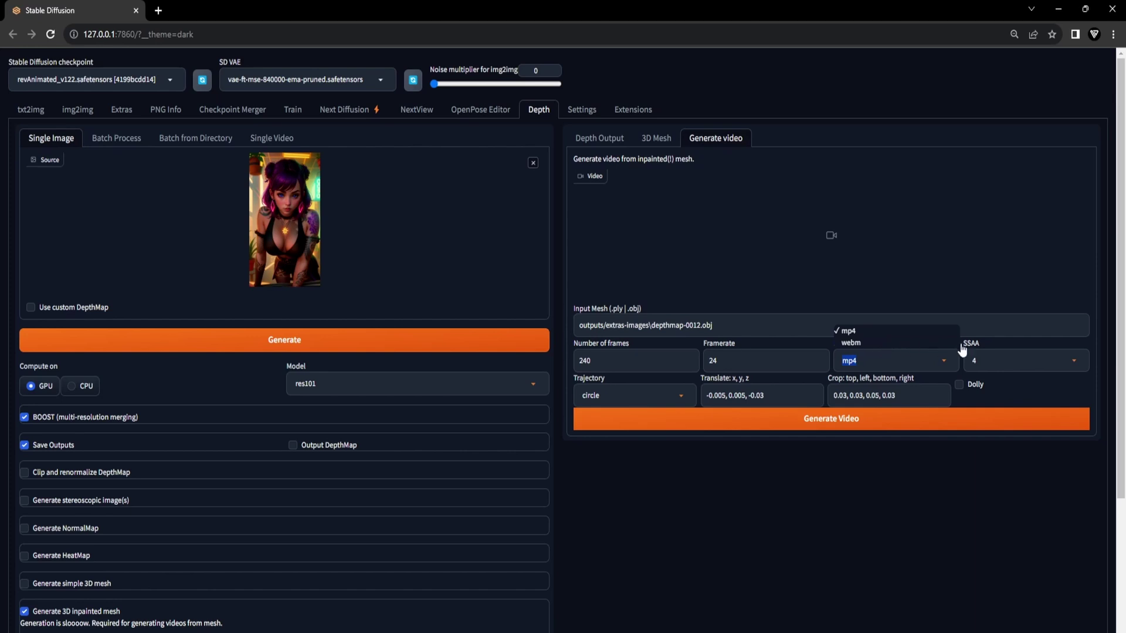
{"action": "left_click", "coordinate": [993, 356]}
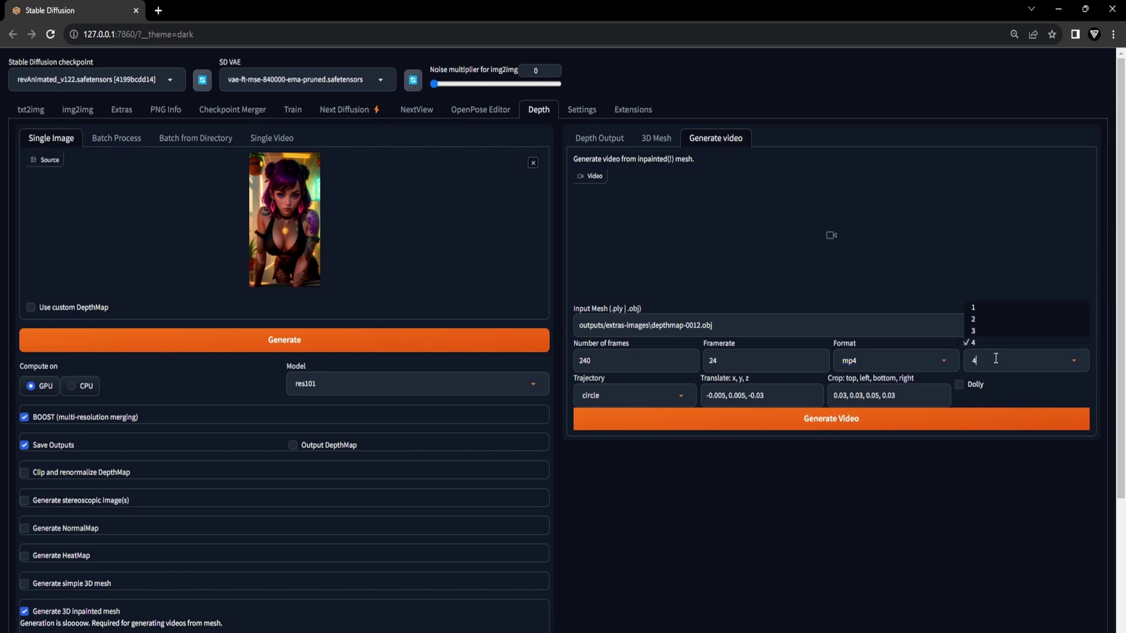
{"action": "left_click", "coordinate": [957, 342]}
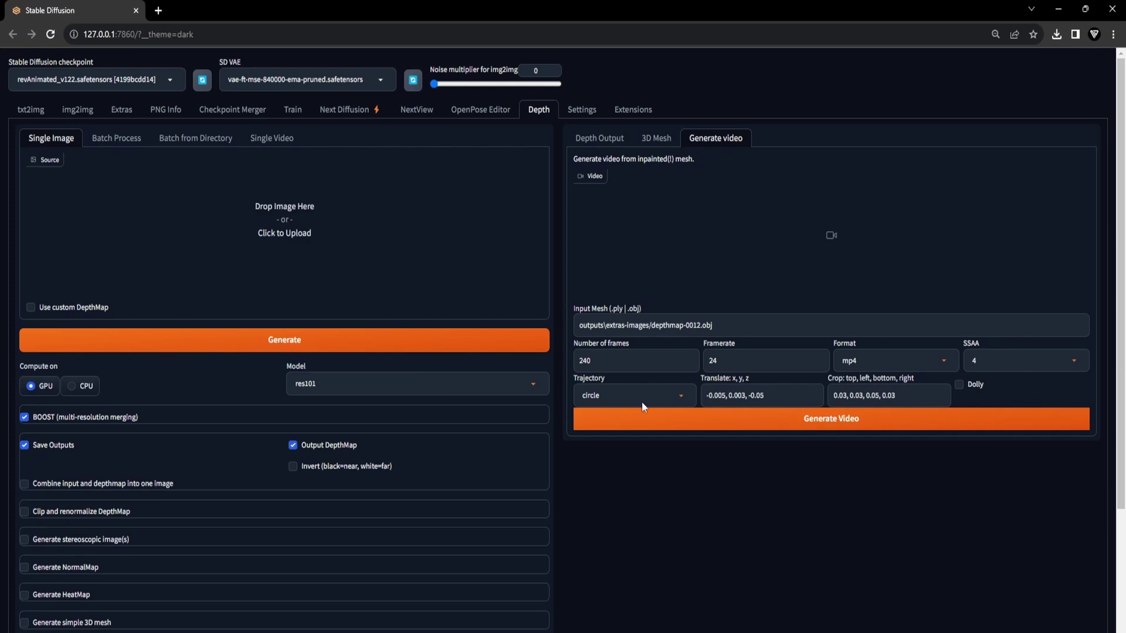
Use the circle trajectory with translate values -0.005, 0.003, -0.05.
{"action": "left_click", "coordinate": [591, 395]}
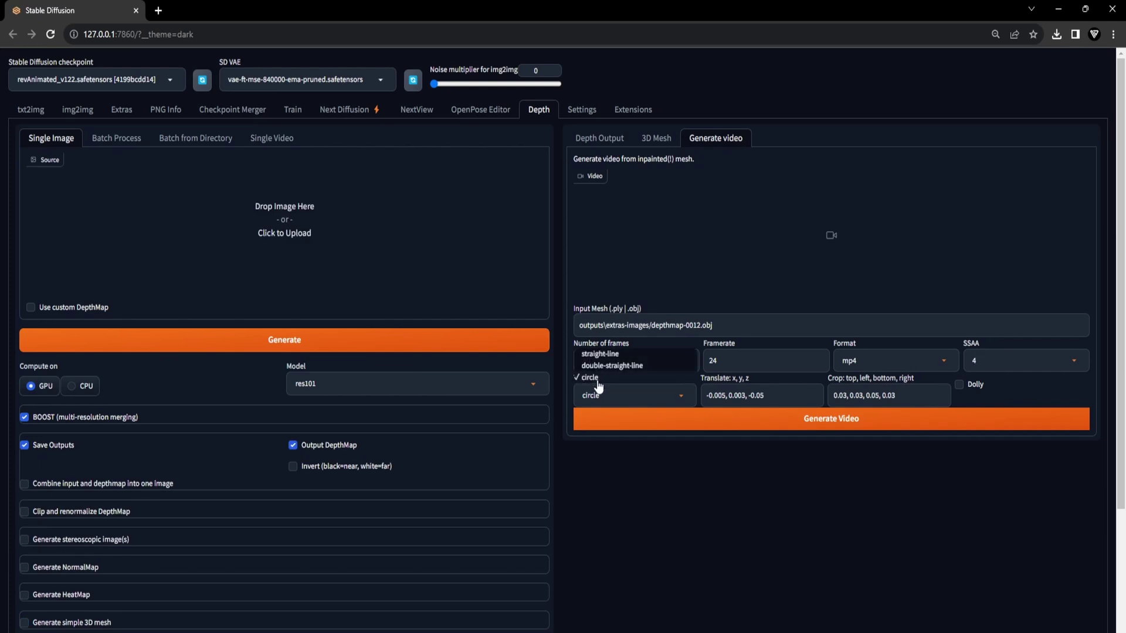
{"action": "left_click", "coordinate": [770, 398]}
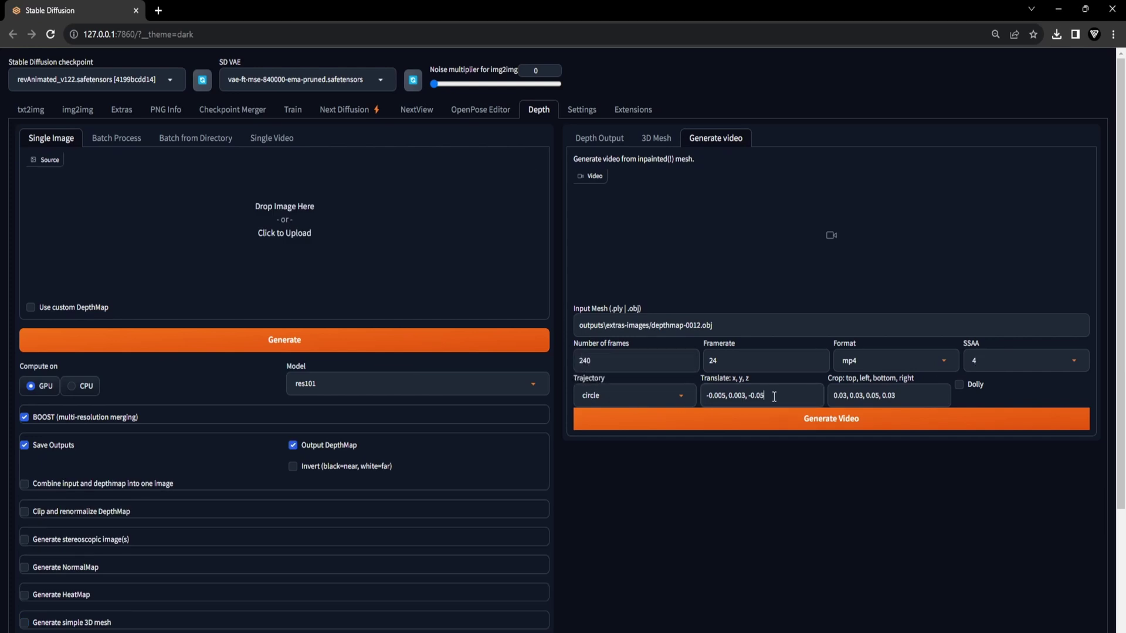
{"action": "double_click", "coordinate": [725, 397]}
{"action": "double_click", "coordinate": [747, 398]}
{"action": "key", "text": "Right"}
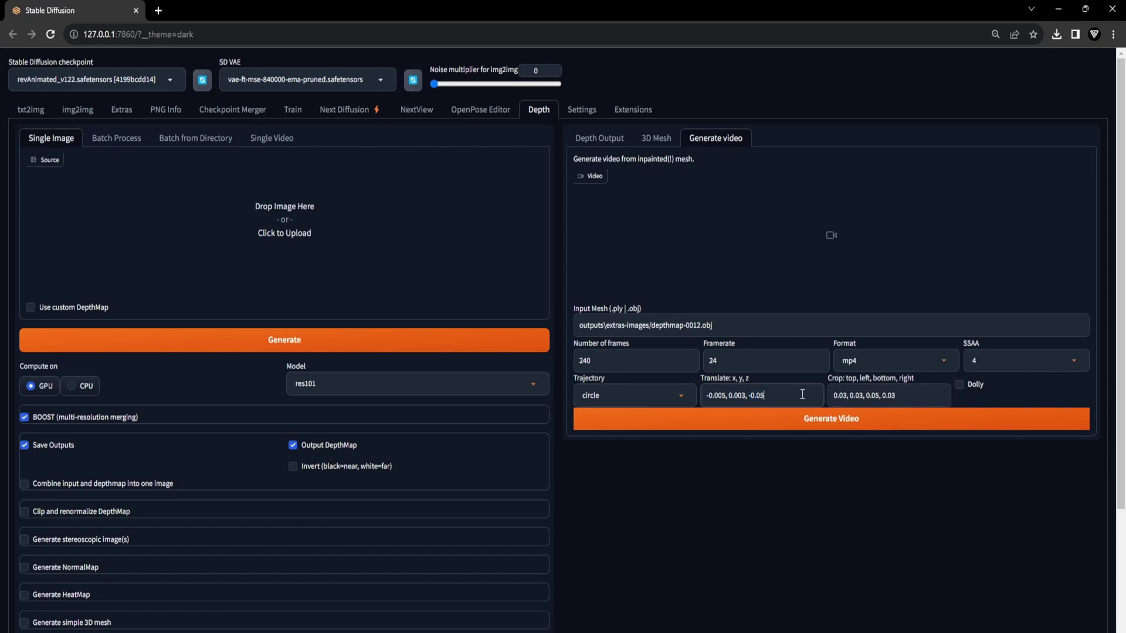
Render the 3D zoom video from the mesh and view the extras-images output folder.
{"action": "left_click", "coordinate": [854, 423]}
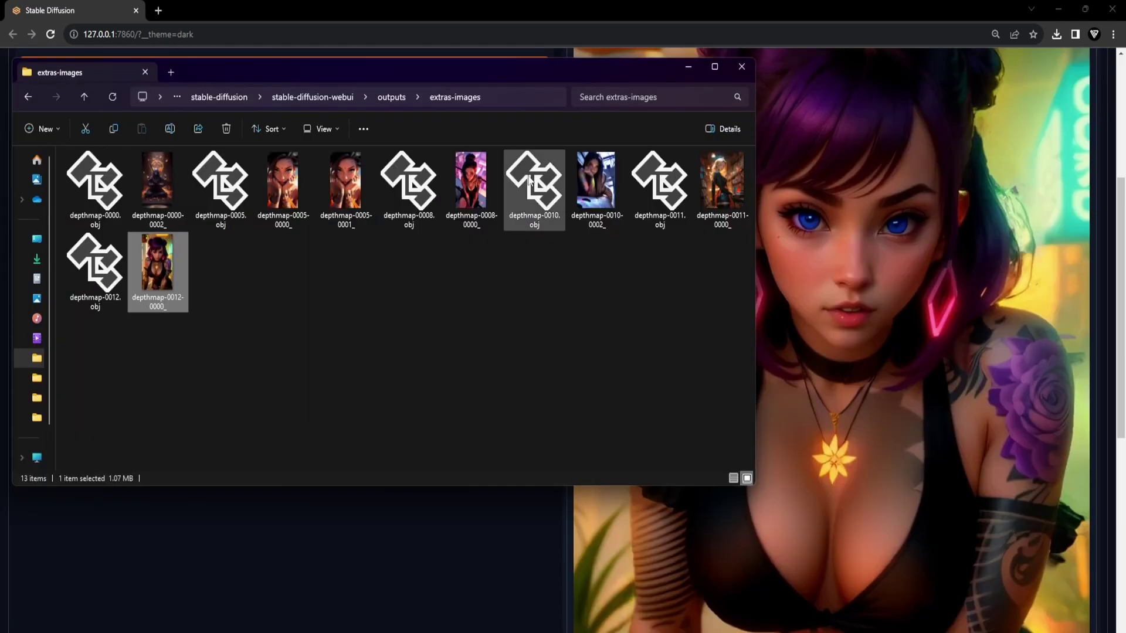
{"action": "left_click_drag", "start_coordinate": [546, 70], "coordinate": [636, 143]}
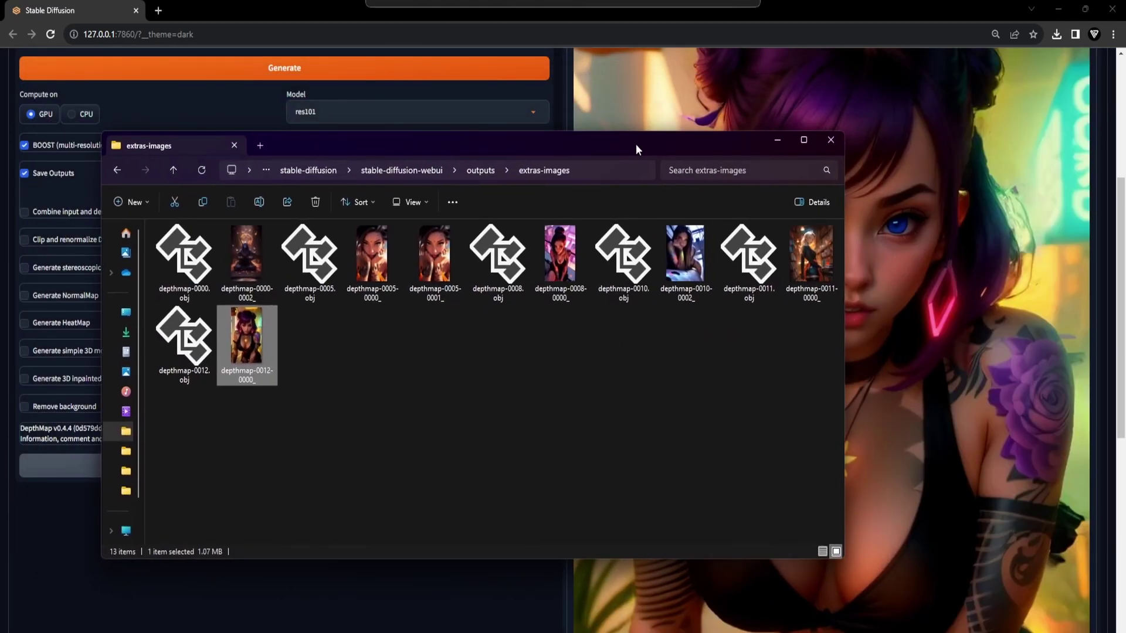